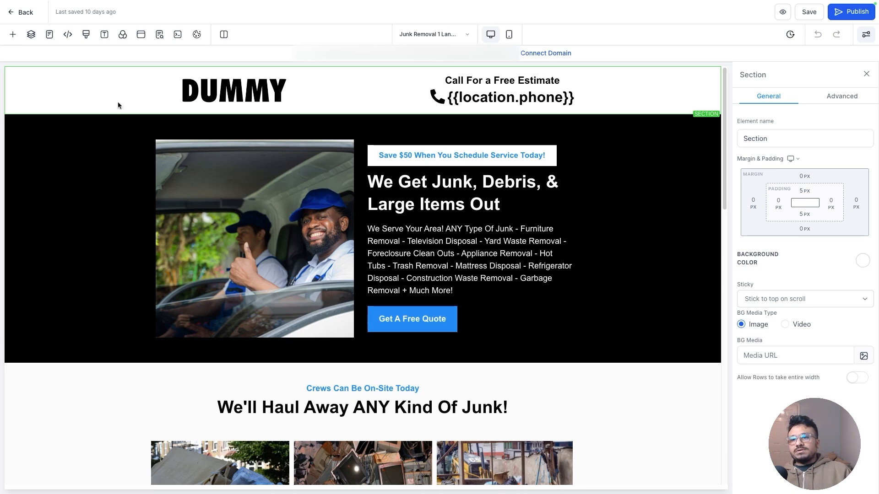
Select the logo image in the page header and inspect its image settings.
{"action": "scroll", "coordinate": [133, 178], "scroll_direction": "down", "scroll_amount": 1}
{"action": "scroll", "coordinate": [131, 188], "scroll_direction": "up", "scroll_amount": 1}
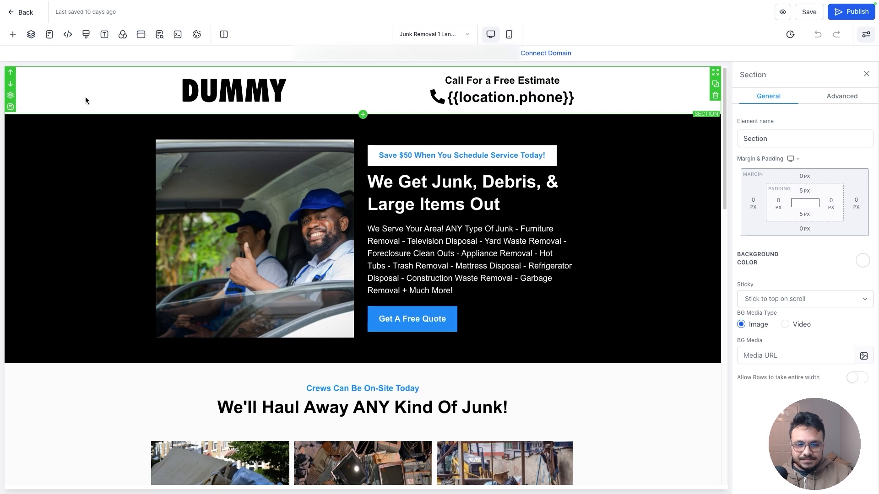
{"action": "left_click", "coordinate": [154, 90]}
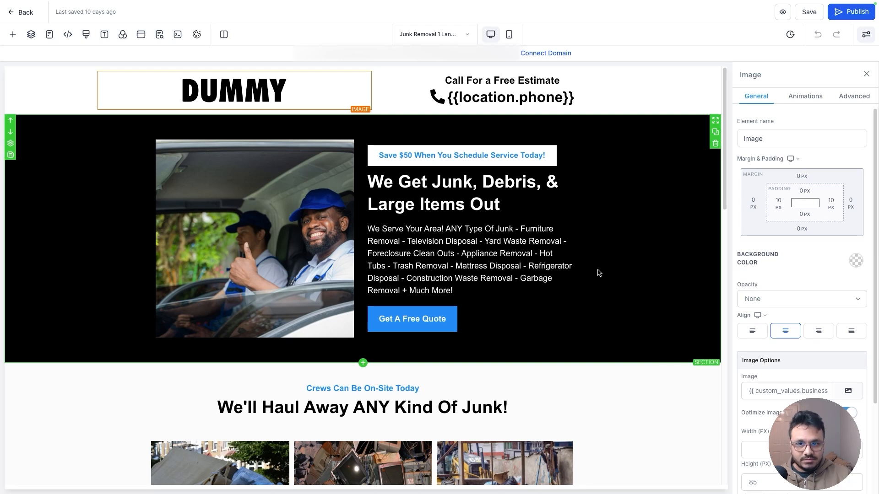
{"action": "left_click", "coordinate": [844, 391]}
{"action": "left_click", "coordinate": [839, 34]}
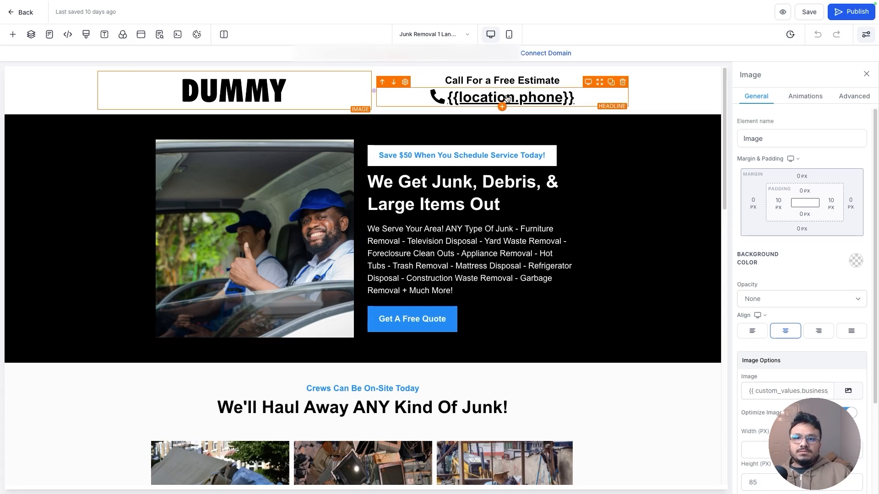
In the mobile layout, inspect the blue call section's general and advanced settings, and return to the desktop layout.
{"action": "left_click", "coordinate": [508, 34]}
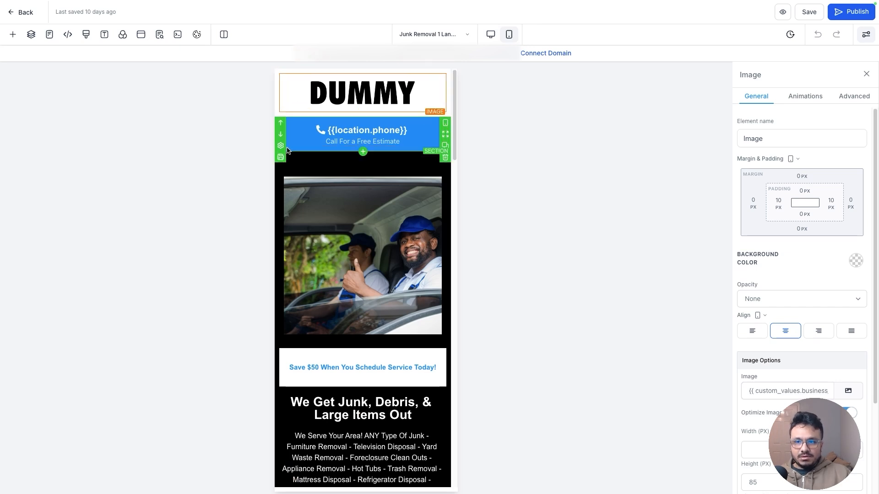
{"action": "left_click", "coordinate": [288, 151]}
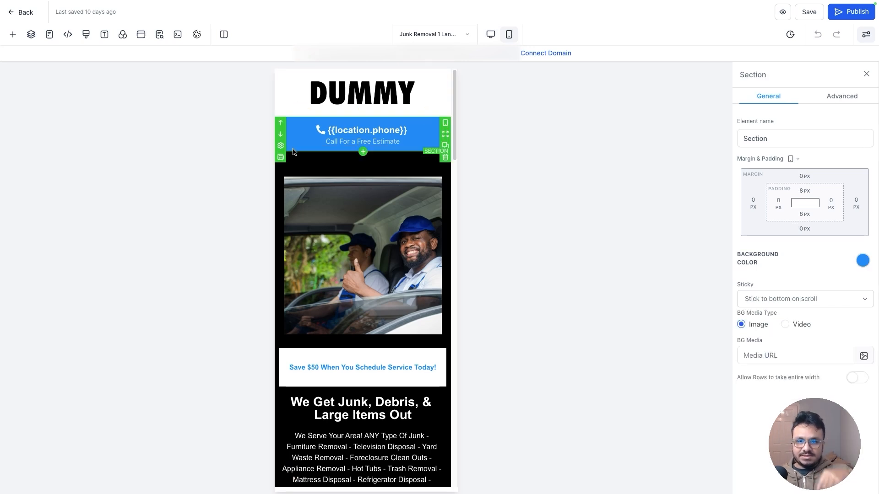
{"action": "left_click", "coordinate": [381, 138]}
{"action": "left_click", "coordinate": [410, 147]}
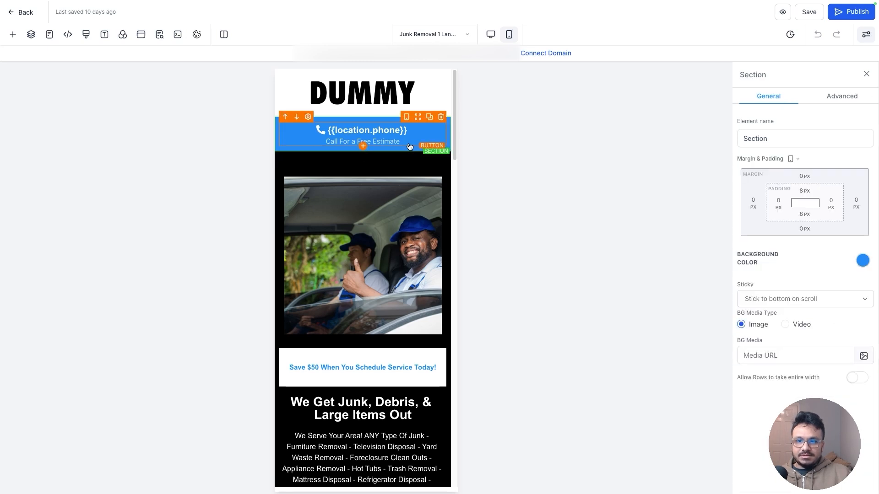
{"action": "left_click", "coordinate": [834, 106]}
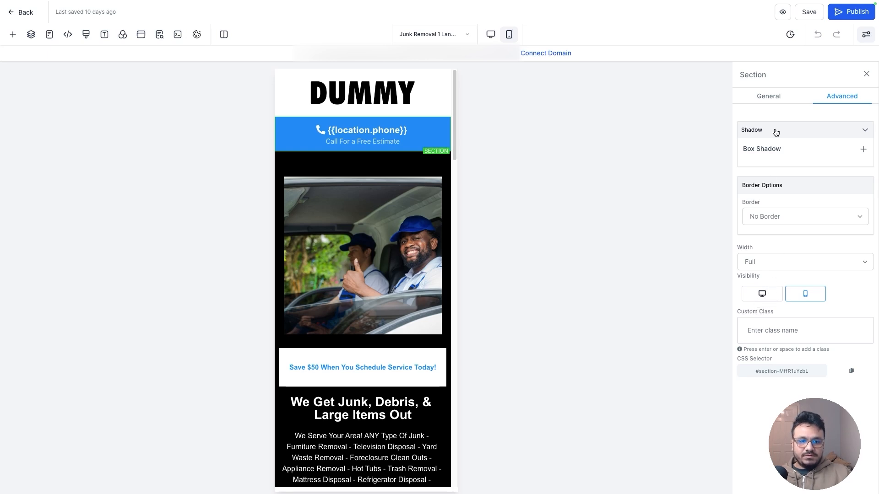
{"action": "left_click", "coordinate": [777, 96]}
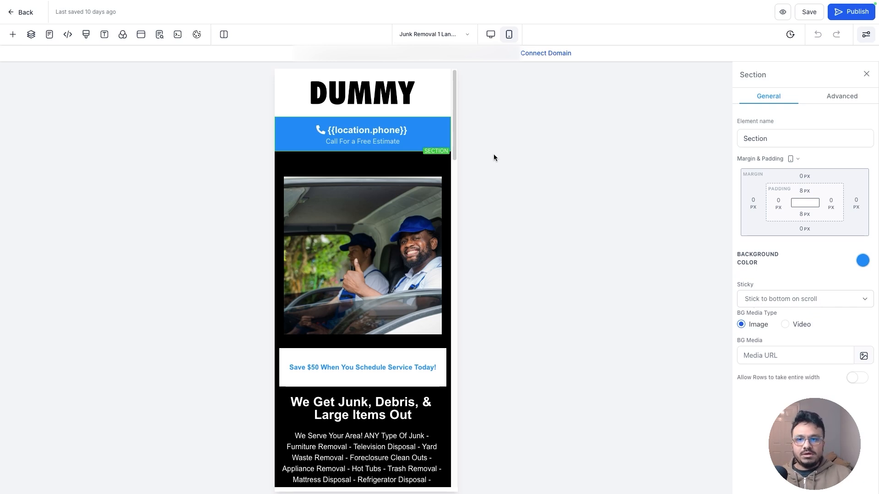
{"action": "left_click", "coordinate": [491, 35]}
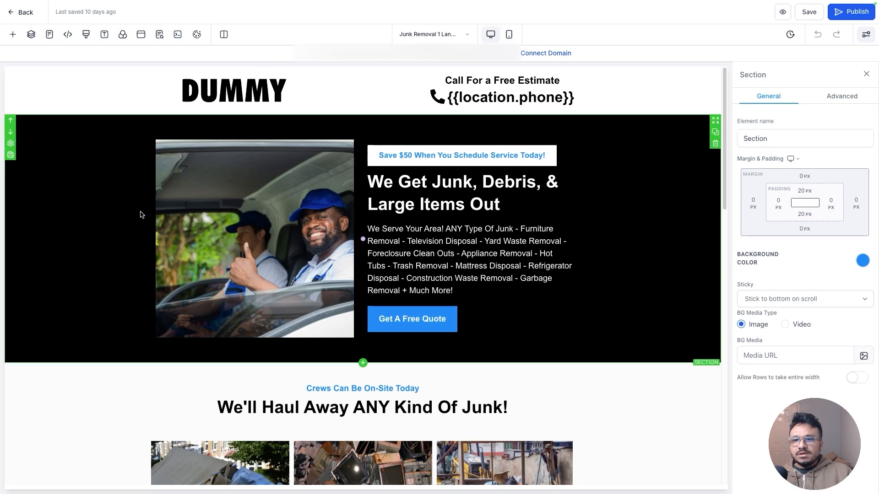
Add a section with a 2 Column row below the black hero section, and delete that new section.
{"action": "left_click", "coordinate": [56, 227]}
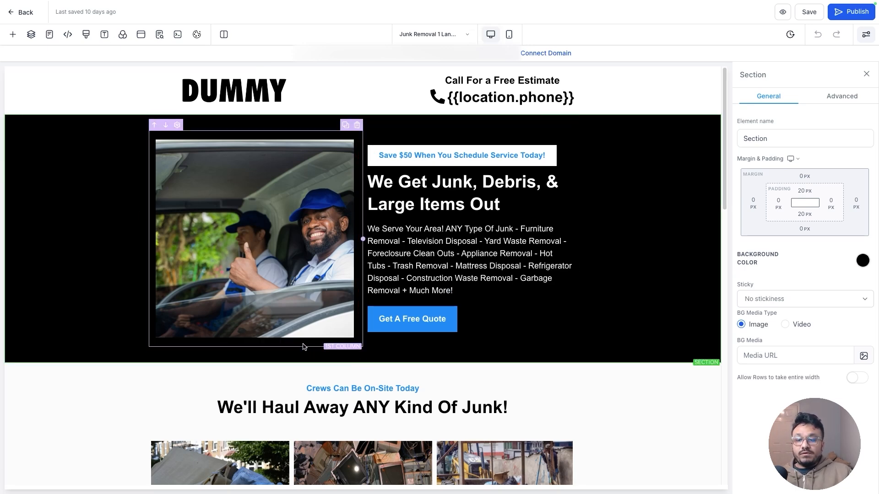
{"action": "left_click", "coordinate": [365, 363]}
{"action": "left_click", "coordinate": [129, 123]}
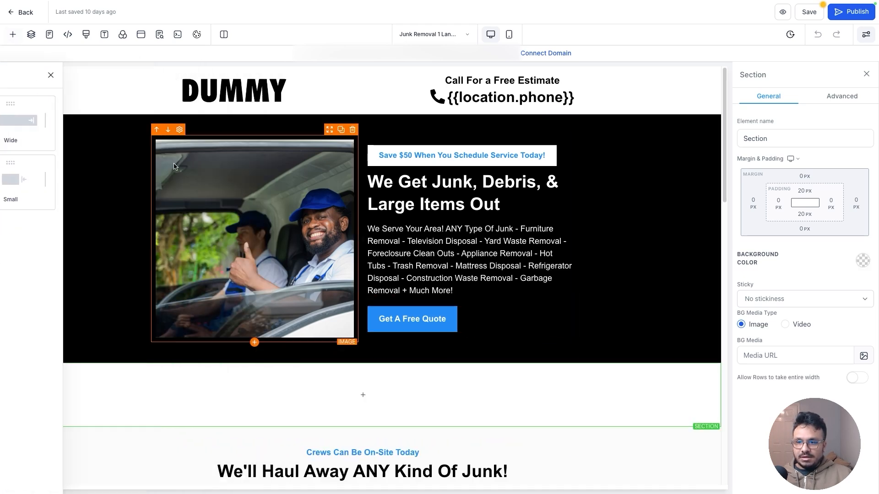
{"action": "left_click", "coordinate": [352, 395]}
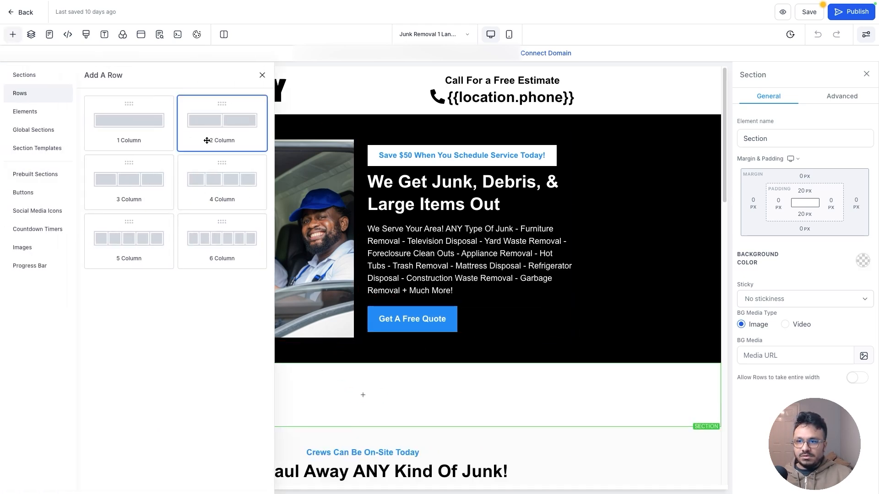
{"action": "left_click", "coordinate": [206, 142]}
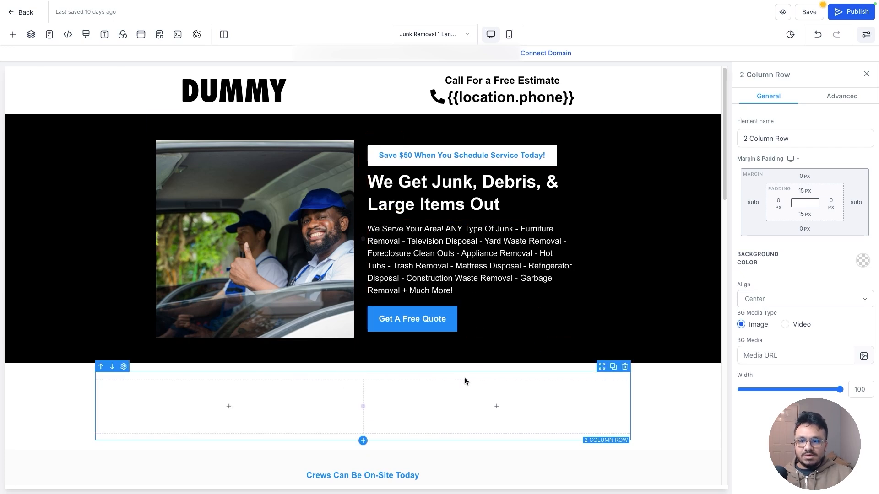
{"action": "left_click", "coordinate": [716, 392]}
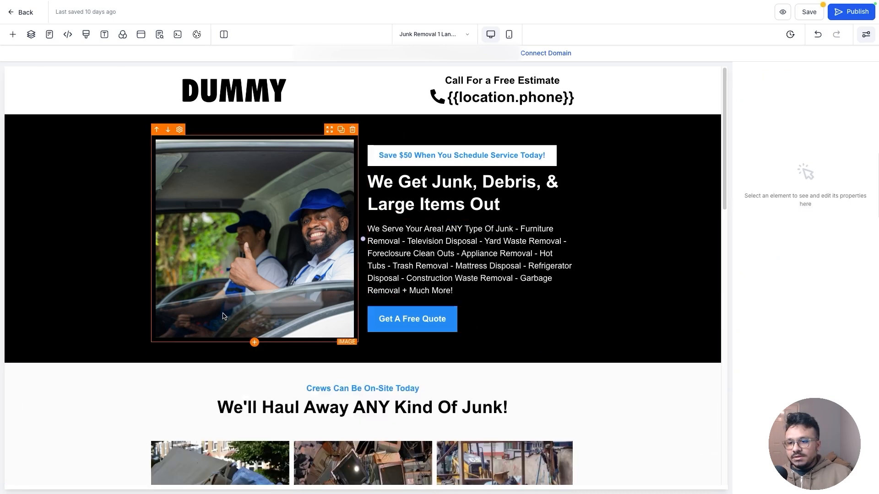
Inspect the settings of the hero section's image, second column, paragraph and Get A Free Quote button.
{"action": "left_click", "coordinate": [237, 296]}
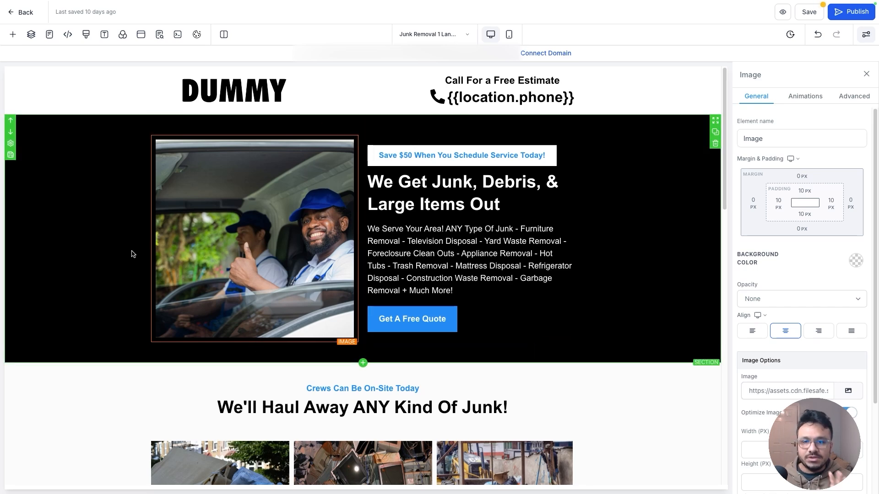
{"action": "left_click", "coordinate": [415, 143]}
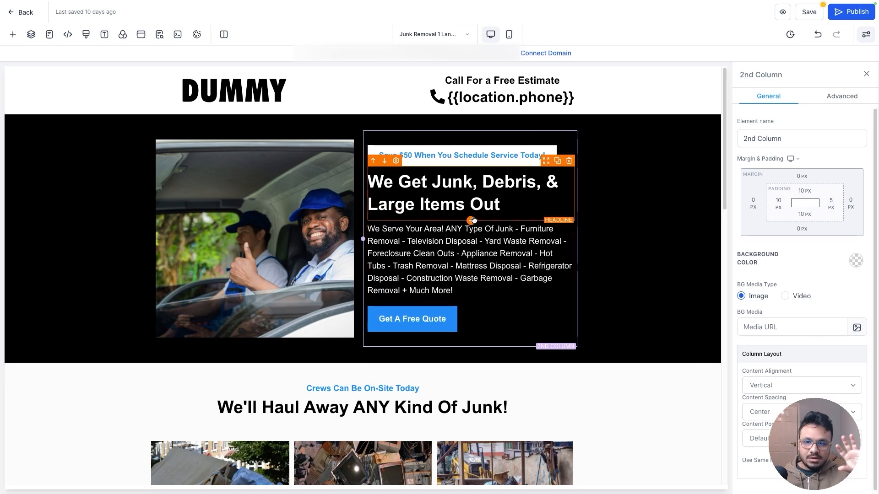
{"action": "left_click", "coordinate": [438, 241]}
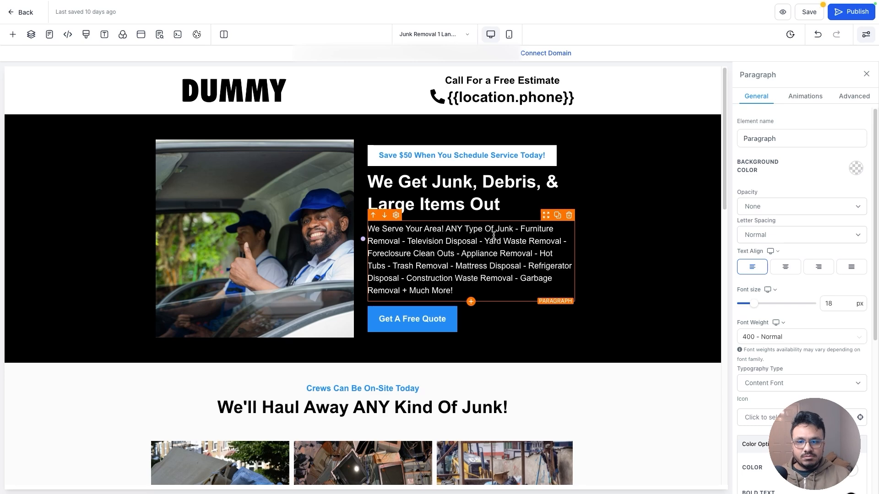
{"action": "left_click", "coordinate": [417, 318]}
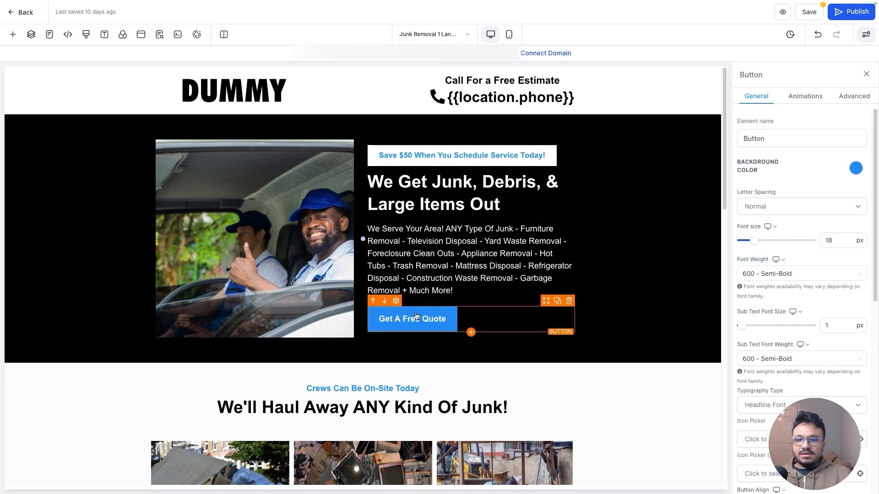
View the page's popup with its quote request form, and close it.
{"action": "left_click", "coordinate": [141, 35]}
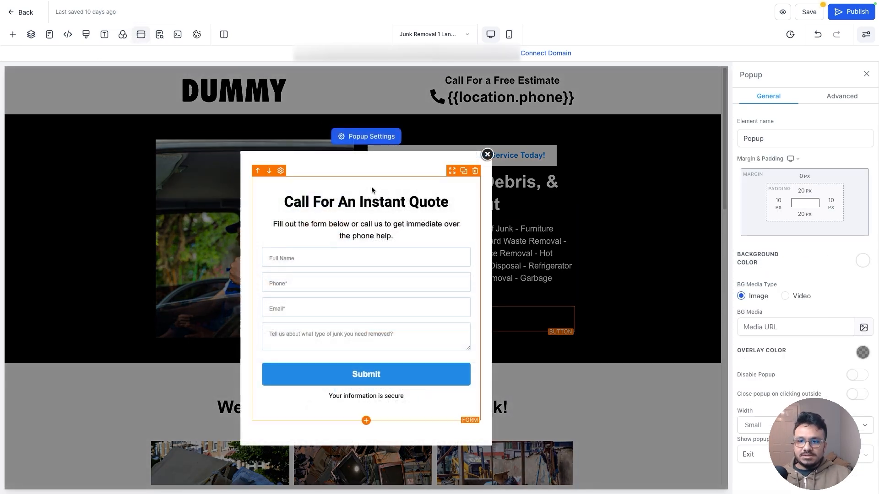
{"action": "left_click", "coordinate": [487, 154]}
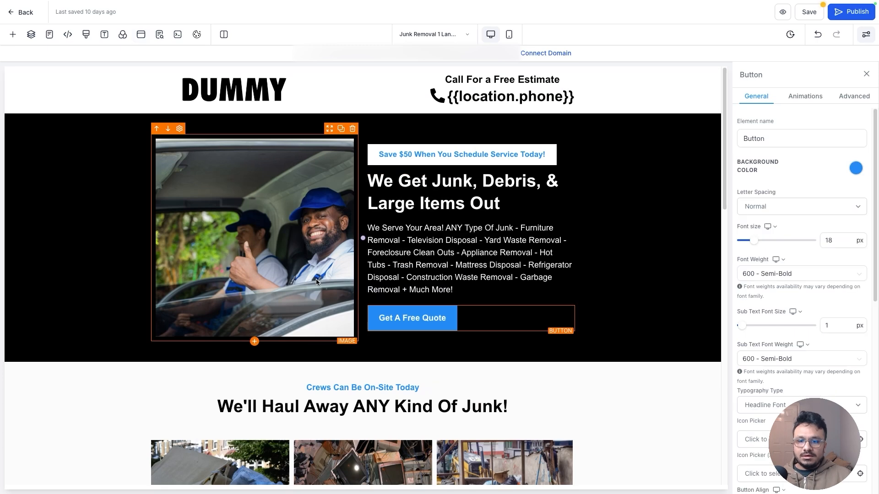
{"action": "scroll", "coordinate": [316, 279], "scroll_direction": "down", "scroll_amount": 2}
{"action": "scroll", "coordinate": [402, 245], "scroll_direction": "up", "scroll_amount": 2}
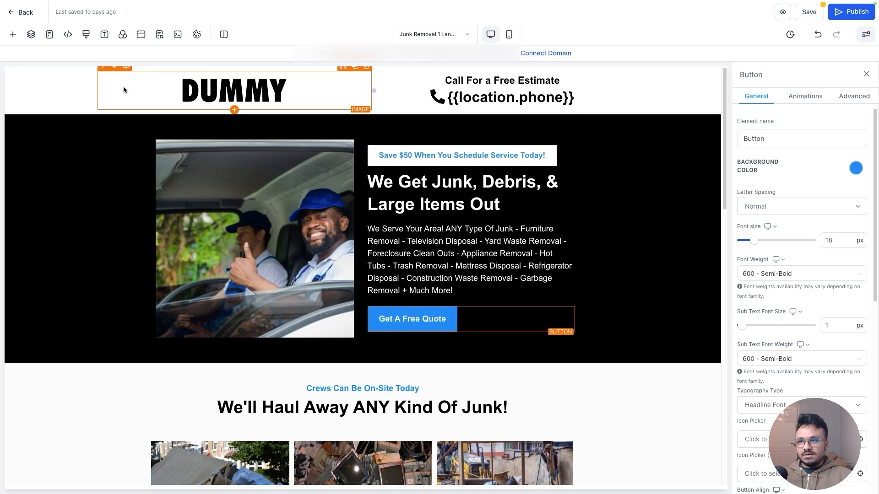
Inspect the hero section, and the 3 Column row, headline and sub headline of the "We'll Haul Away ANY Kind Of Junk!" section.
{"action": "left_click", "coordinate": [59, 181]}
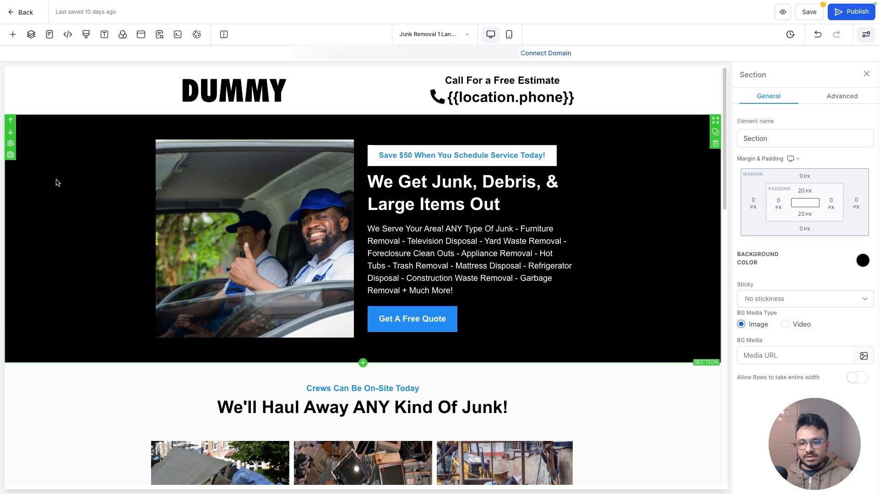
{"action": "scroll", "coordinate": [58, 180], "scroll_direction": "down", "scroll_amount": 5}
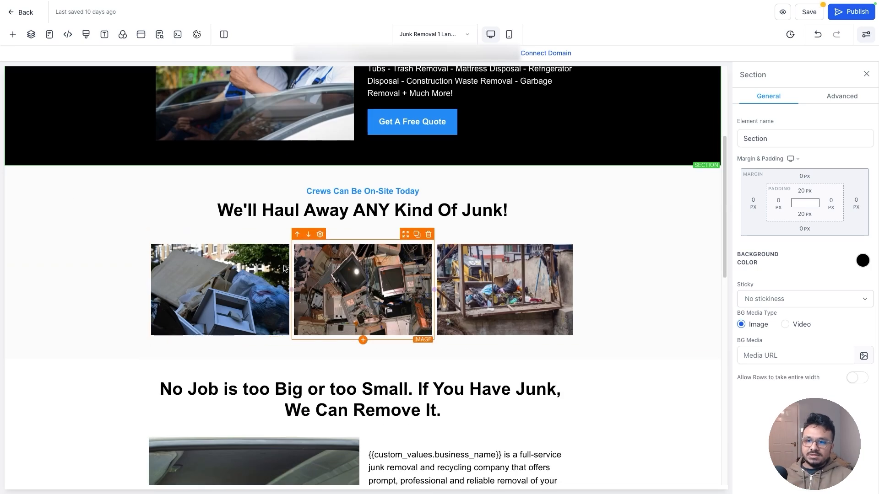
{"action": "left_click", "coordinate": [256, 344]}
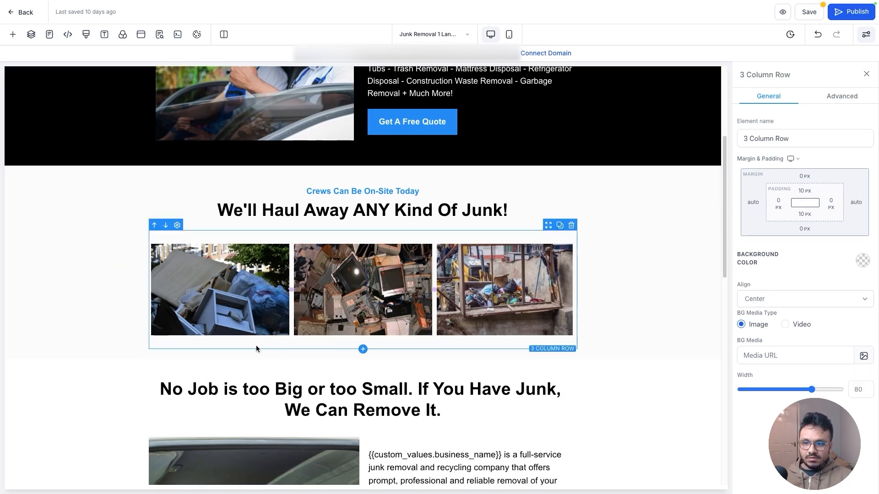
{"action": "left_click", "coordinate": [303, 225]}
{"action": "left_click", "coordinate": [305, 216]}
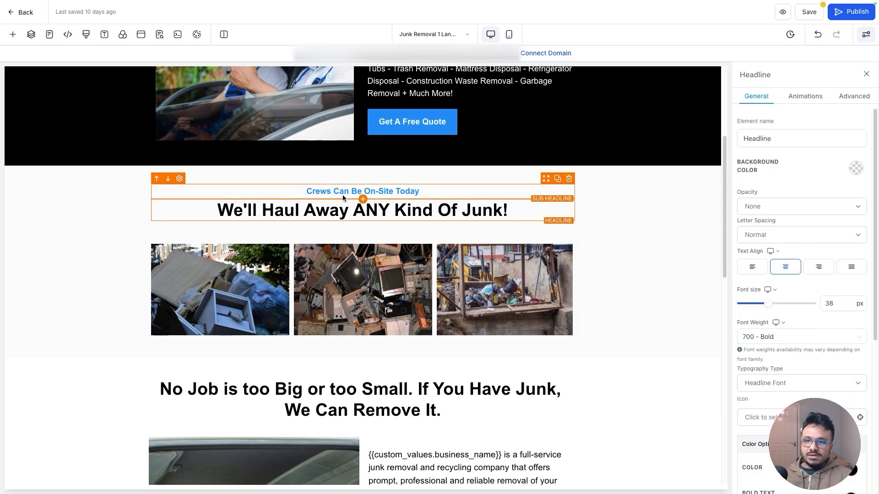
{"action": "left_click", "coordinate": [345, 193]}
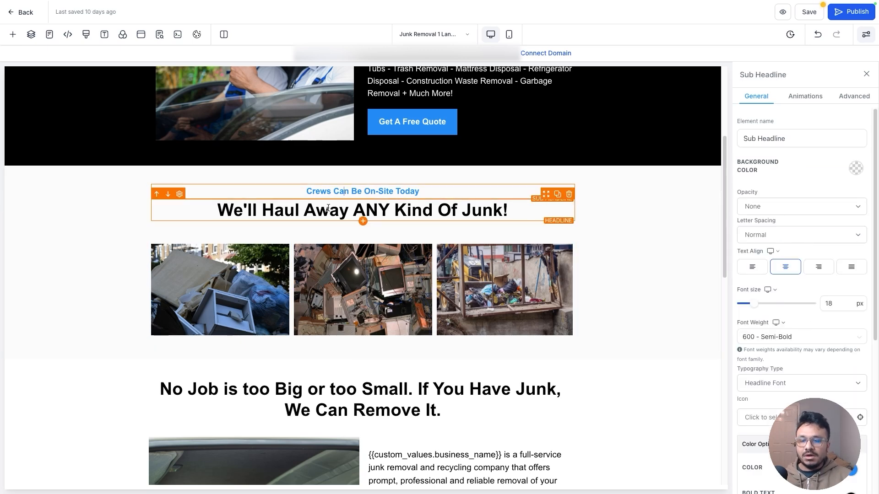
Review the sections below the junk photos, covering the company description, free estimate box, hours of operation, service area and closing quote section.
{"action": "scroll", "coordinate": [327, 207], "scroll_direction": "down", "scroll_amount": 4}
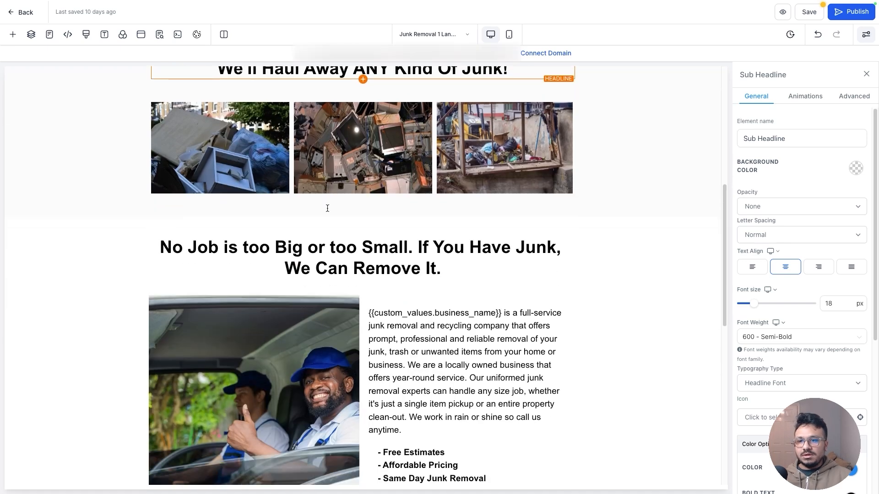
{"action": "scroll", "coordinate": [326, 206], "scroll_direction": "up", "scroll_amount": 3}
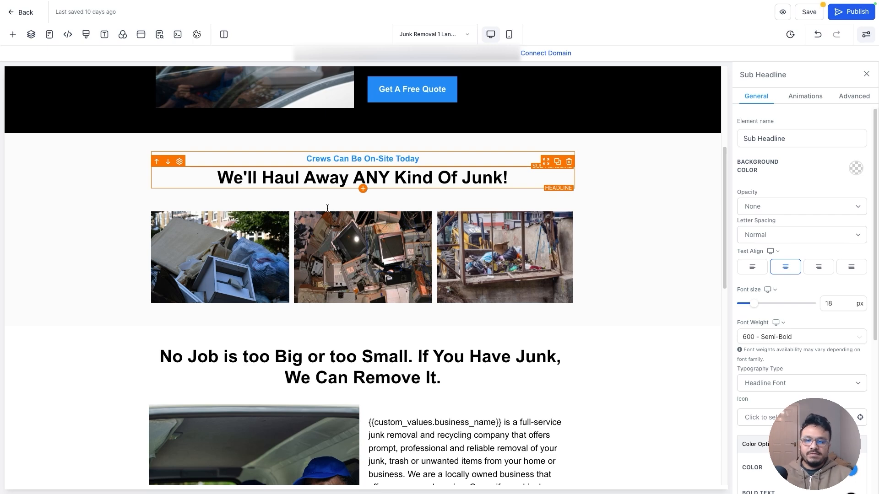
{"action": "scroll", "coordinate": [327, 208], "scroll_direction": "down", "scroll_amount": 3}
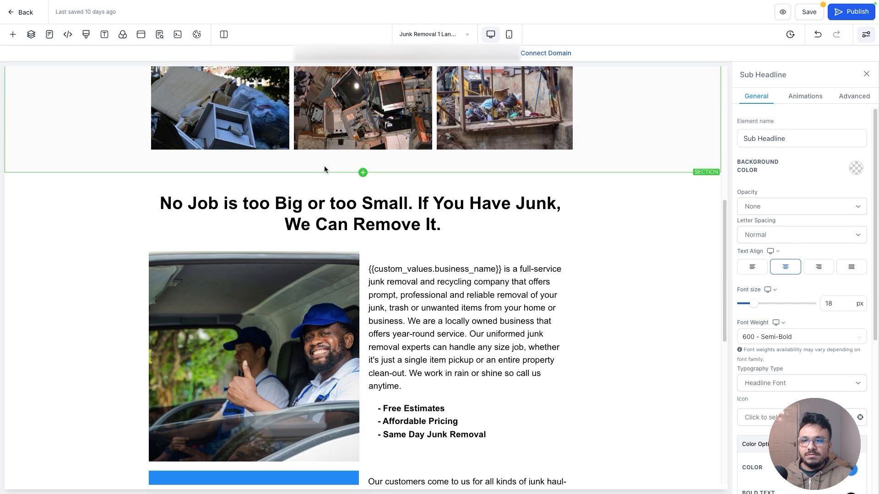
{"action": "scroll", "coordinate": [324, 170], "scroll_direction": "down", "scroll_amount": 2}
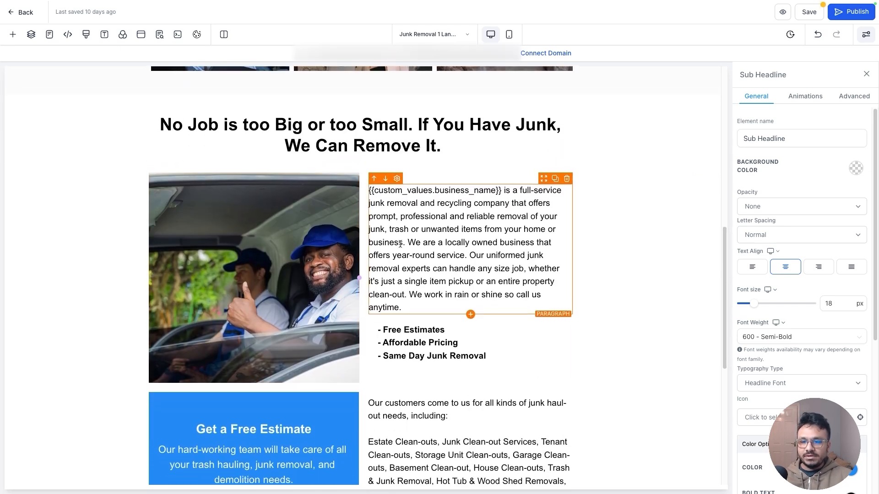
{"action": "scroll", "coordinate": [401, 244], "scroll_direction": "down", "scroll_amount": 1}
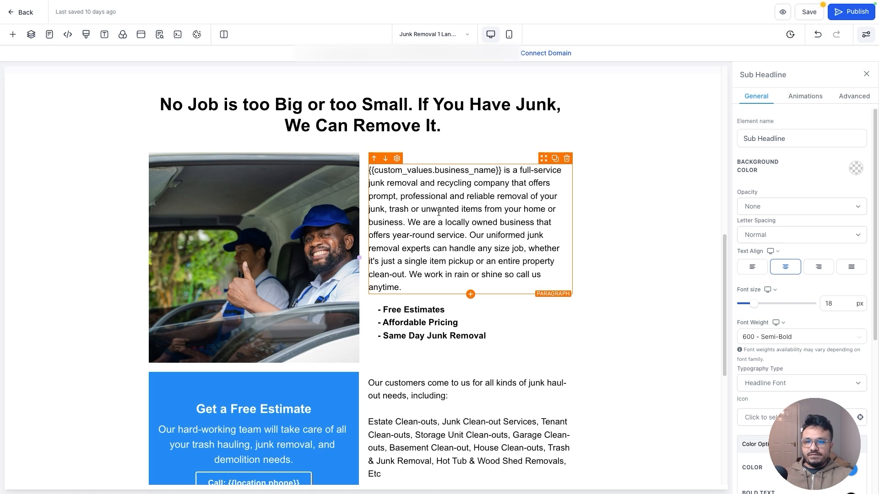
{"action": "scroll", "coordinate": [438, 212], "scroll_direction": "down", "scroll_amount": 1}
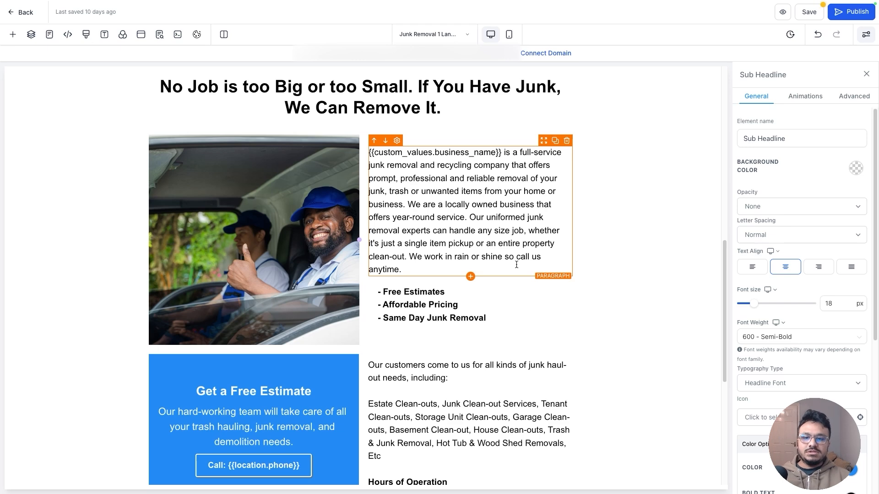
{"action": "scroll", "coordinate": [448, 257], "scroll_direction": "down", "scroll_amount": 3}
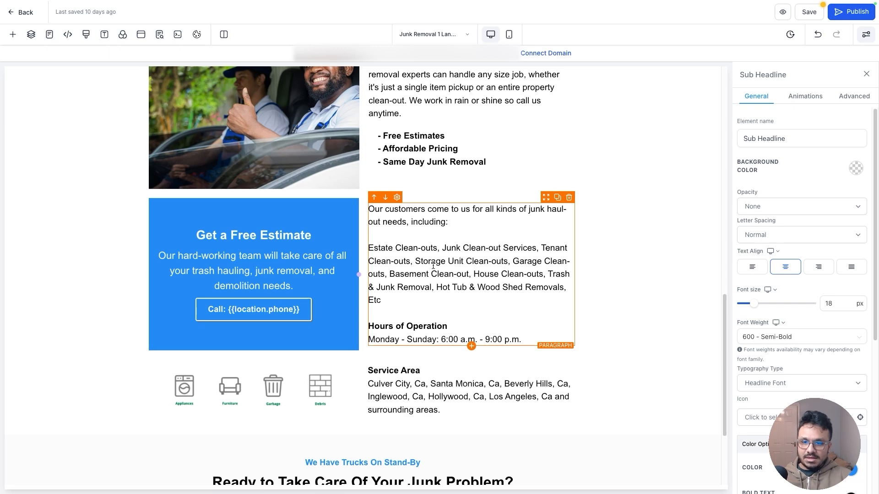
{"action": "scroll", "coordinate": [433, 264], "scroll_direction": "down", "scroll_amount": 2}
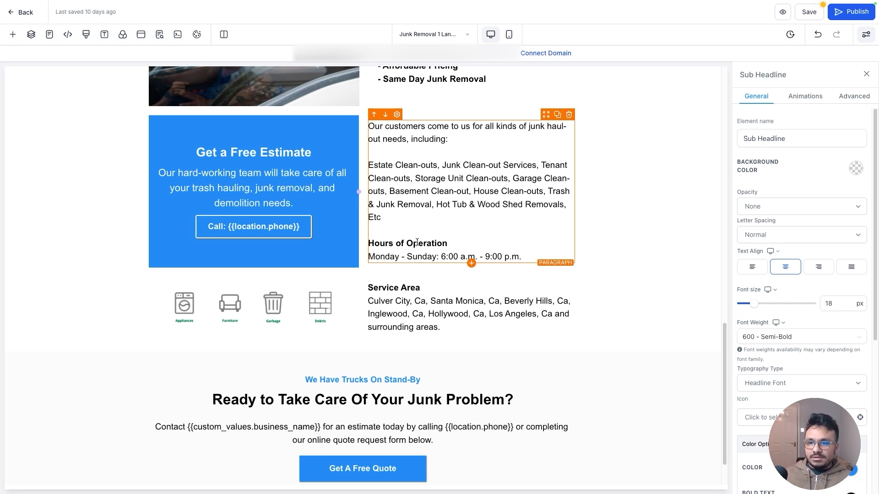
{"action": "scroll", "coordinate": [417, 242], "scroll_direction": "up", "scroll_amount": 15}
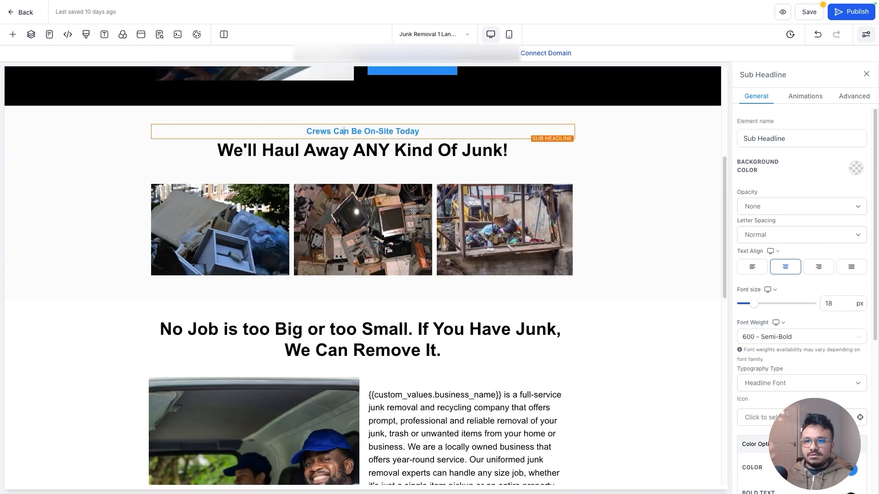
Review the full desktop landing page again, from the hero section down to the closing quote section.
{"action": "scroll", "coordinate": [411, 212], "scroll_direction": "down", "scroll_amount": 4}
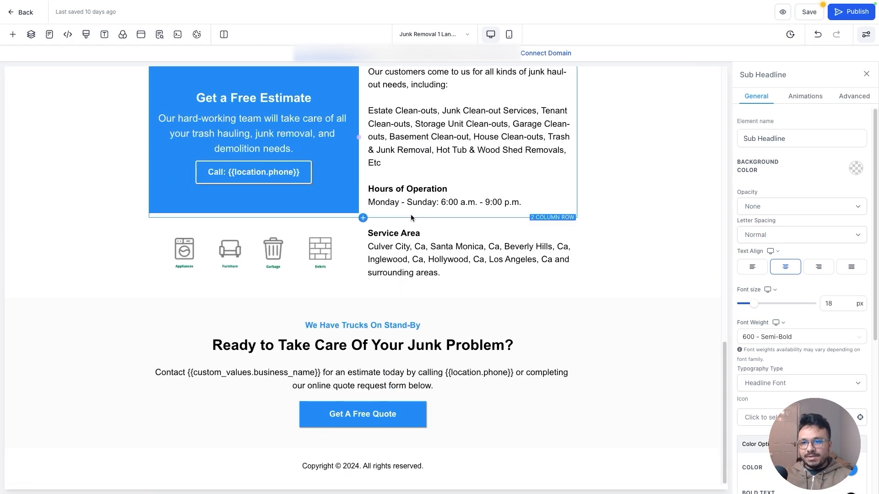
{"action": "scroll", "coordinate": [411, 214], "scroll_direction": "up", "scroll_amount": 15}
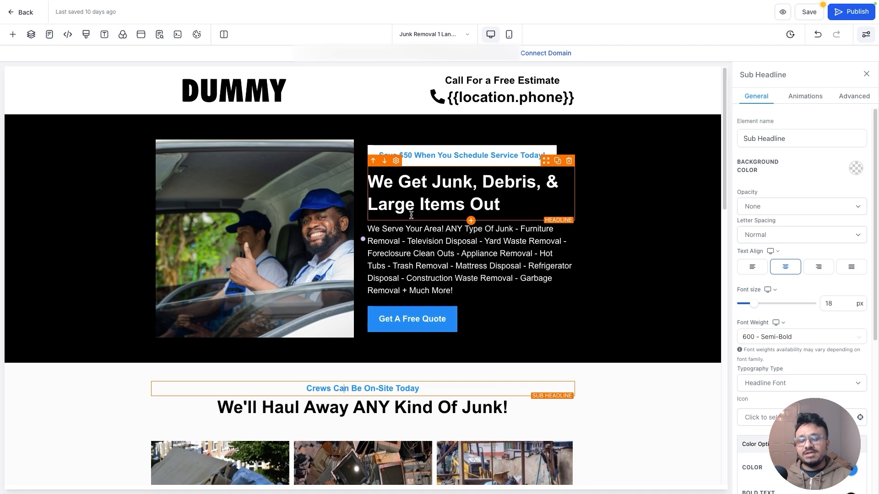
{"action": "scroll", "coordinate": [411, 215], "scroll_direction": "down", "scroll_amount": 15}
{"action": "scroll", "coordinate": [369, 382], "scroll_direction": "up", "scroll_amount": 1}
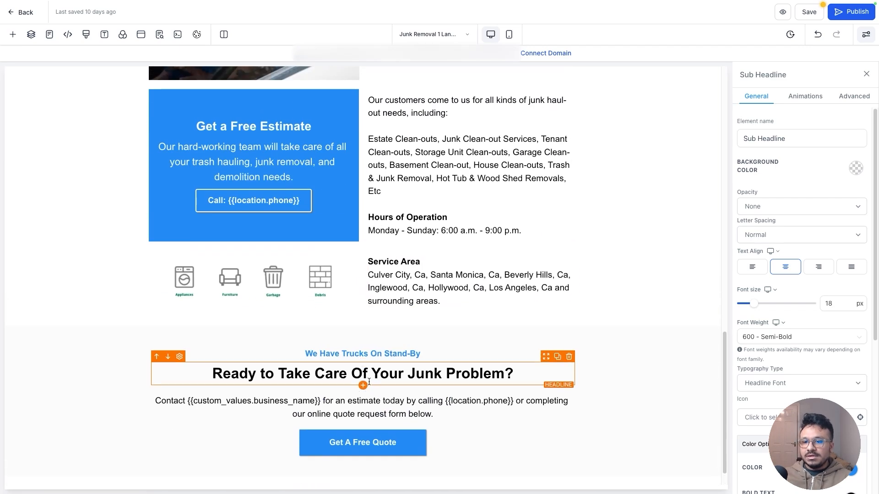
Inspect the "Ready to Take Care Of Your Junk Problem?" section's settings, and review the page in the editor's mobile layout.
{"action": "scroll", "coordinate": [473, 399], "scroll_direction": "down", "scroll_amount": 1}
{"action": "left_click", "coordinate": [650, 376]}
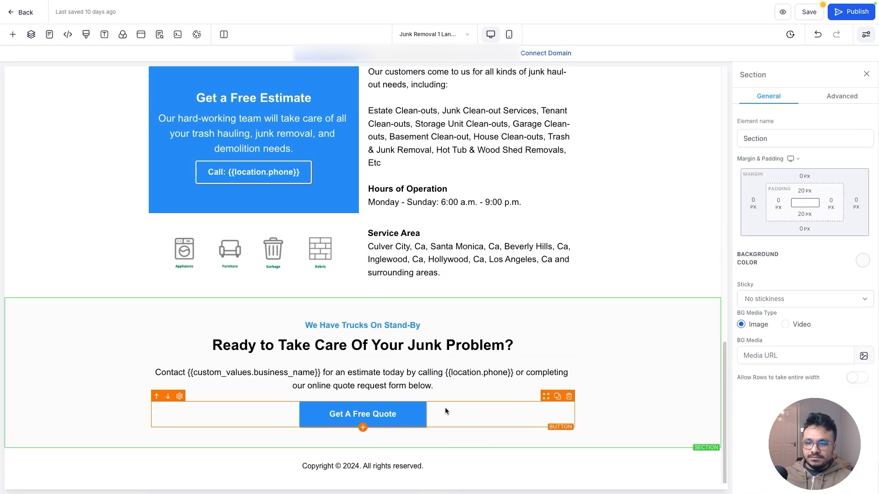
{"action": "left_click", "coordinate": [509, 34]}
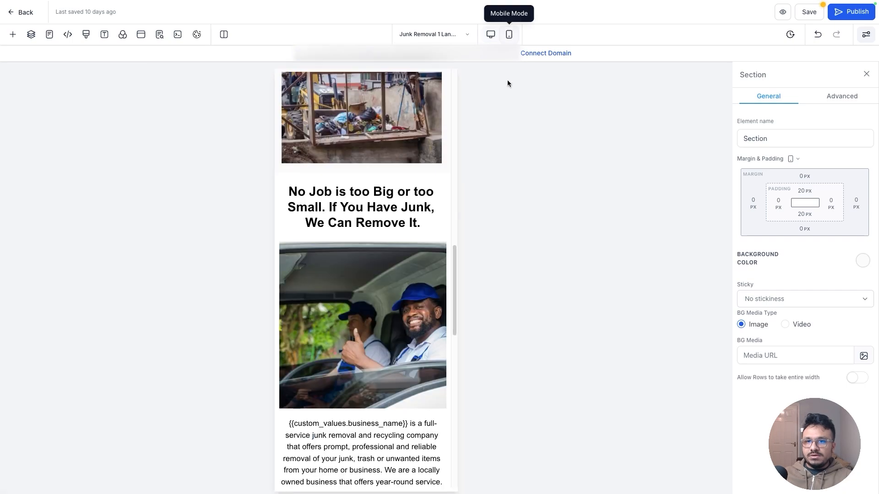
{"action": "scroll", "coordinate": [389, 238], "scroll_direction": "down", "scroll_amount": 15}
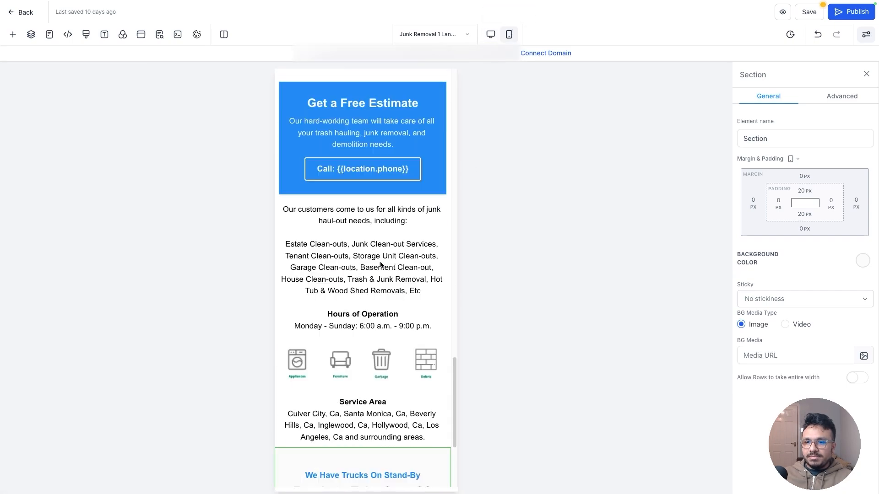
Open the landing page preview and review all its sections at desktop size.
{"action": "left_click", "coordinate": [783, 12]}
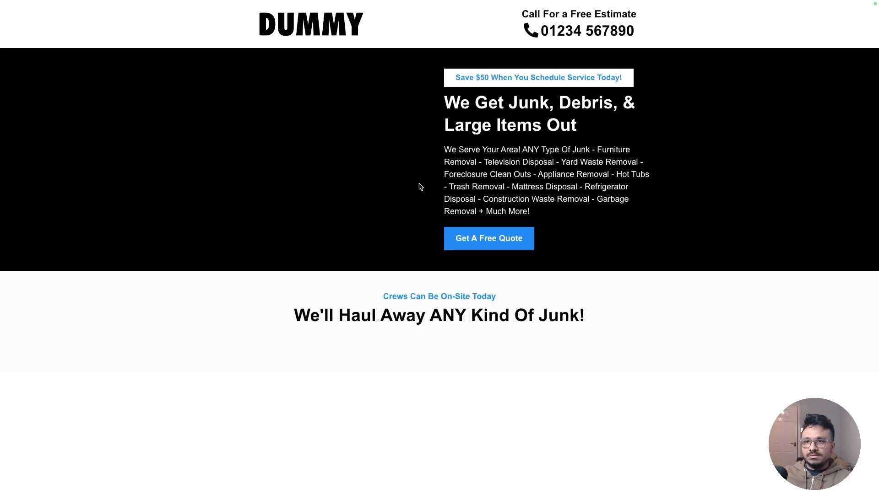
{"action": "scroll", "coordinate": [369, 240], "scroll_direction": "down", "scroll_amount": 8}
{"action": "scroll", "coordinate": [368, 239], "scroll_direction": "down", "scroll_amount": 6}
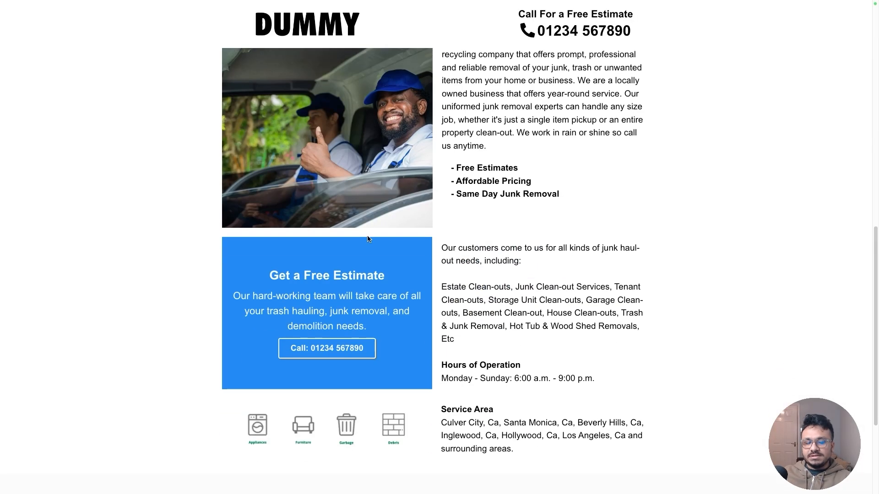
{"action": "scroll", "coordinate": [367, 235], "scroll_direction": "up", "scroll_amount": 15}
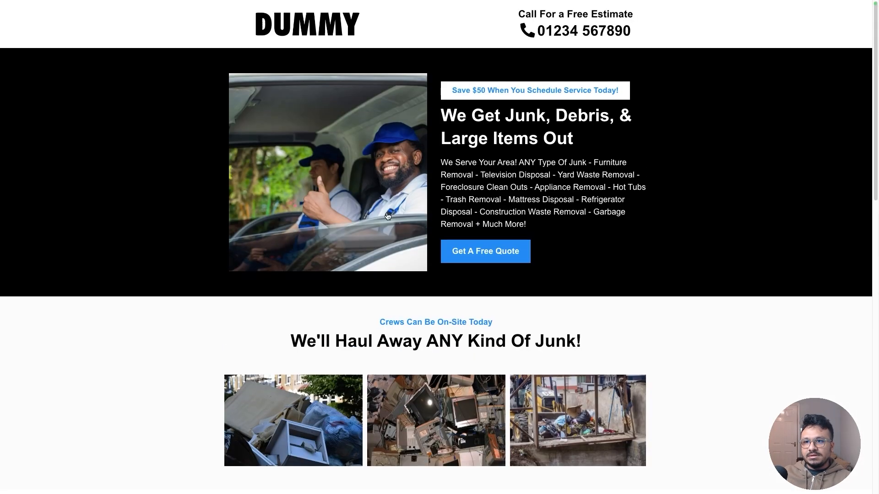
{"action": "scroll", "coordinate": [397, 166], "scroll_direction": "down", "scroll_amount": 14}
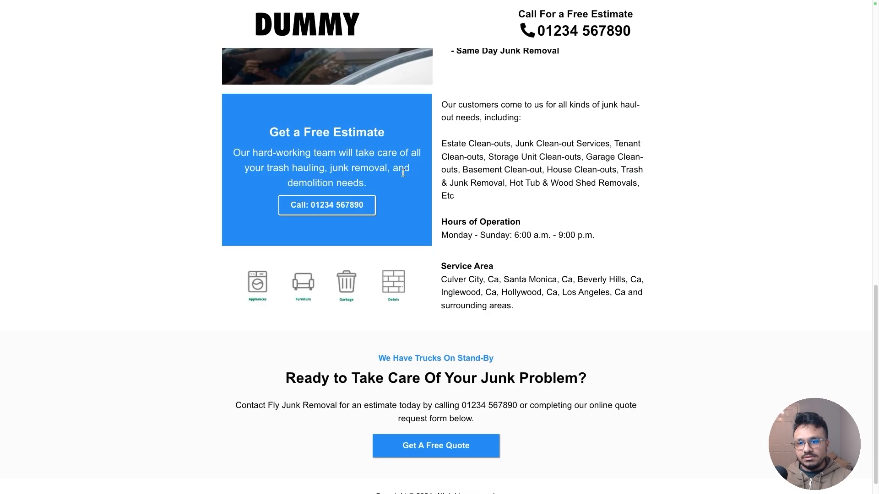
{"action": "scroll", "coordinate": [426, 199], "scroll_direction": "up", "scroll_amount": 12}
{"action": "scroll", "coordinate": [426, 199], "scroll_direction": "up", "scroll_amount": 3}
Open the browser's developer tools and review the previewed page at iPhone 14 Pro Max dimensions.
{"action": "right_click", "coordinate": [414, 151]}
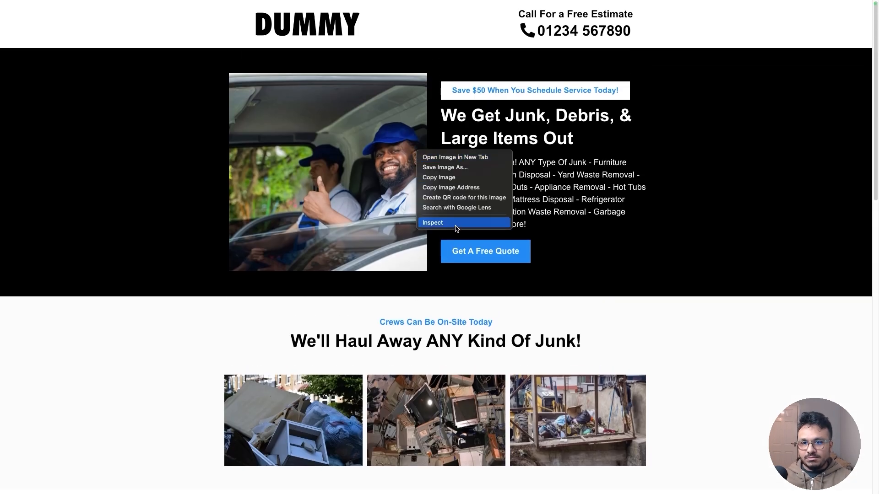
{"action": "left_click", "coordinate": [425, 225]}
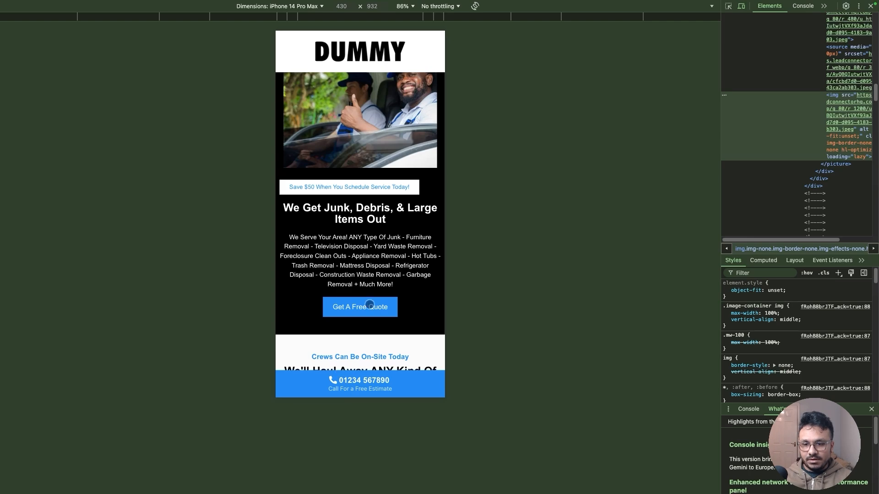
{"action": "scroll", "coordinate": [369, 304], "scroll_direction": "down", "scroll_amount": 15}
{"action": "scroll", "coordinate": [368, 298], "scroll_direction": "up", "scroll_amount": 15}
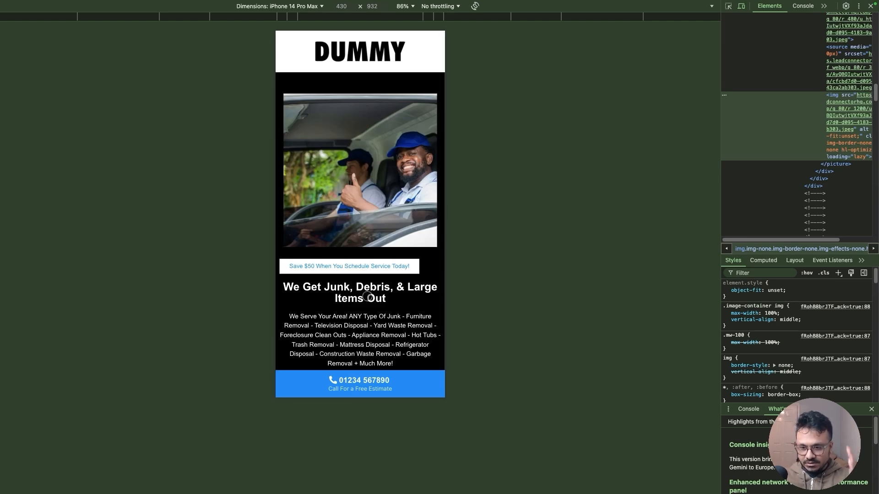
{"action": "scroll", "coordinate": [367, 297], "scroll_direction": "down", "scroll_amount": 10}
{"action": "scroll", "coordinate": [362, 256], "scroll_direction": "up", "scroll_amount": 10}
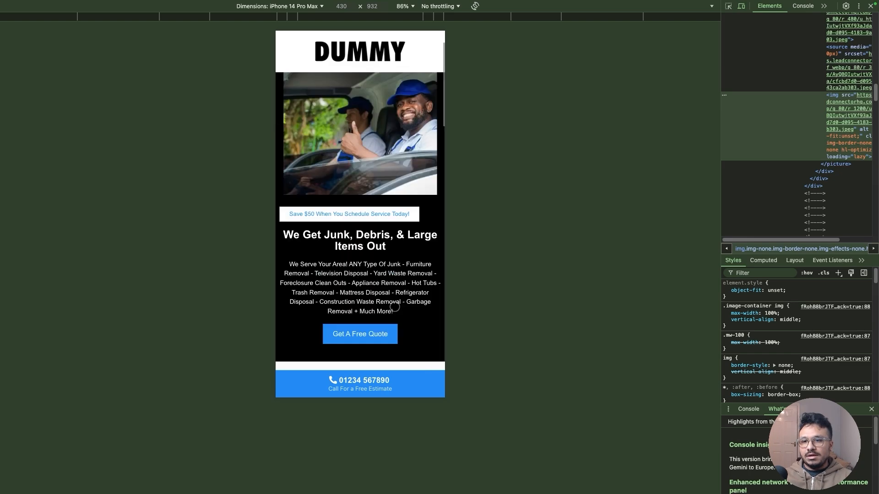
View the quote request popup from the hero's Get A Free Quote button in the mobile preview, and close it.
{"action": "scroll", "coordinate": [348, 309], "scroll_direction": "down", "scroll_amount": 3}
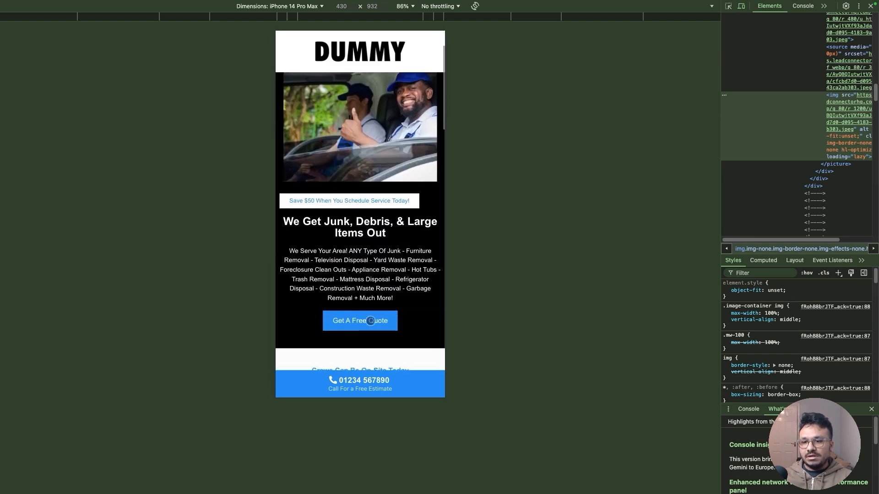
{"action": "left_click", "coordinate": [363, 250]}
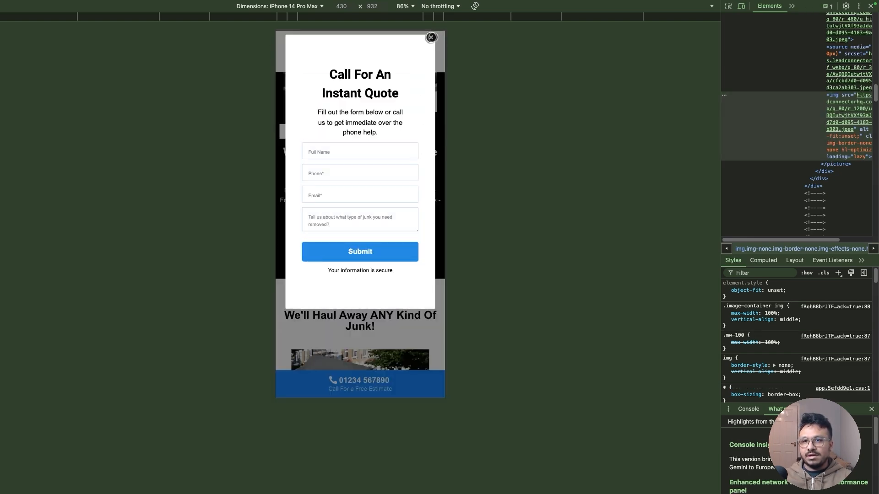
{"action": "left_click", "coordinate": [430, 37]}
Review the remaining sections of the mobile preview, and close the developer tools.
{"action": "scroll", "coordinate": [396, 239], "scroll_direction": "down", "scroll_amount": 20}
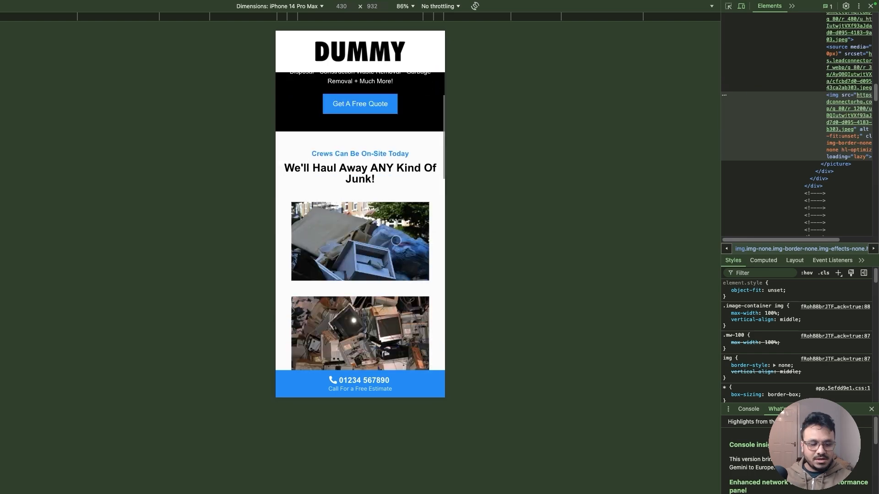
{"action": "scroll", "coordinate": [396, 240], "scroll_direction": "up", "scroll_amount": 20}
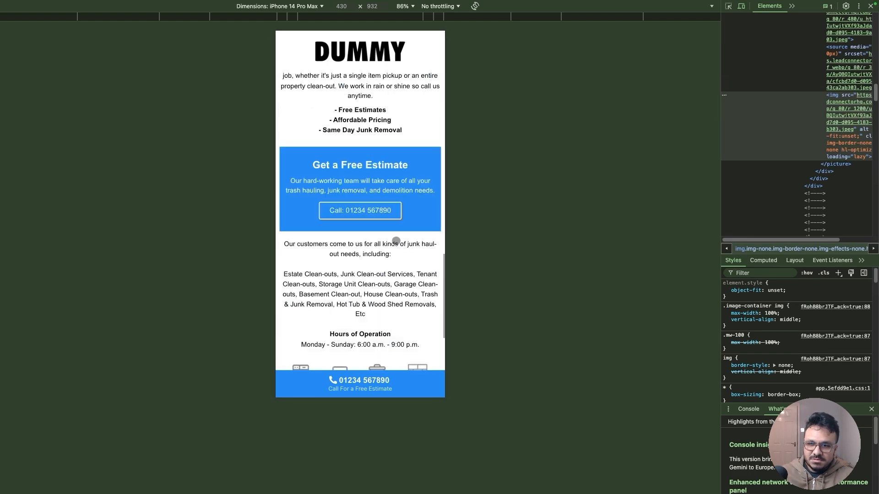
{"action": "left_click", "coordinate": [869, 7]}
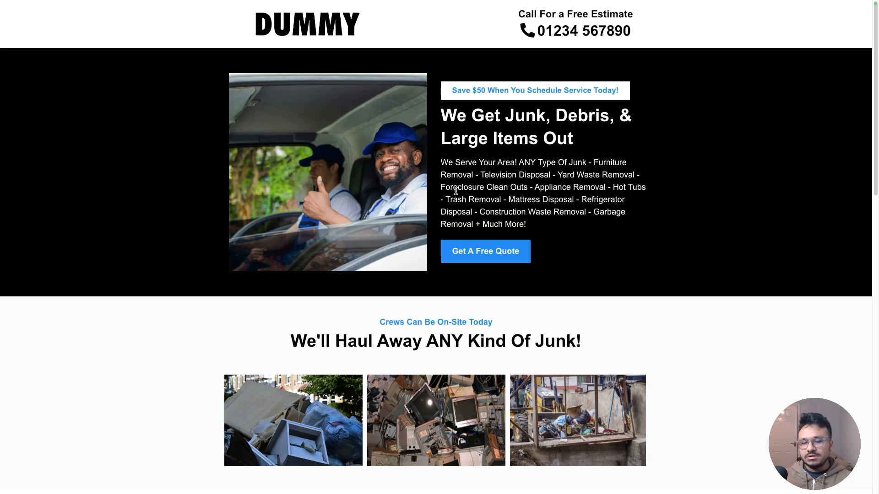
Return to the page editor and switch it to the desktop layout.
{"action": "mouse_move", "coordinate": [298, 3]}
{"action": "left_click", "coordinate": [205, 19]}
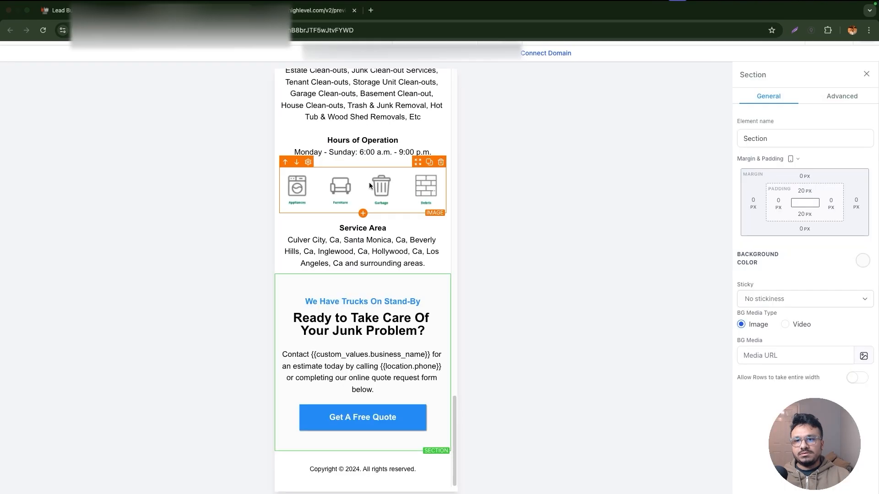
{"action": "scroll", "coordinate": [372, 187], "scroll_direction": "up", "scroll_amount": 9}
{"action": "left_click", "coordinate": [490, 35]}
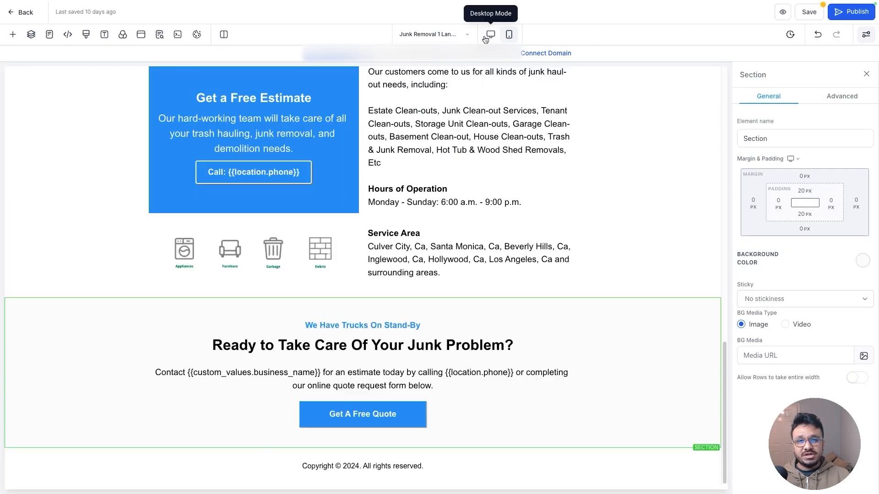
Inspect the image settings of the junk type icons and the crew photo beside the company description.
{"action": "scroll", "coordinate": [133, 118], "scroll_direction": "up", "scroll_amount": 10}
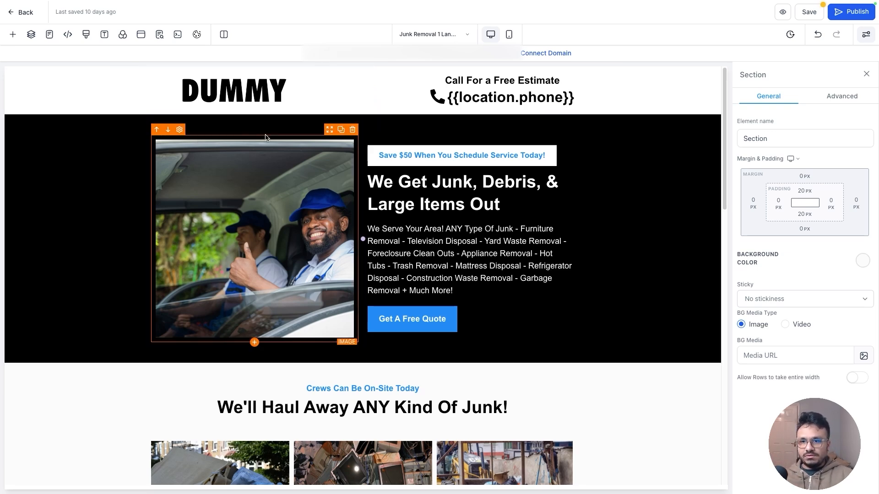
{"action": "scroll", "coordinate": [357, 258], "scroll_direction": "down", "scroll_amount": 4}
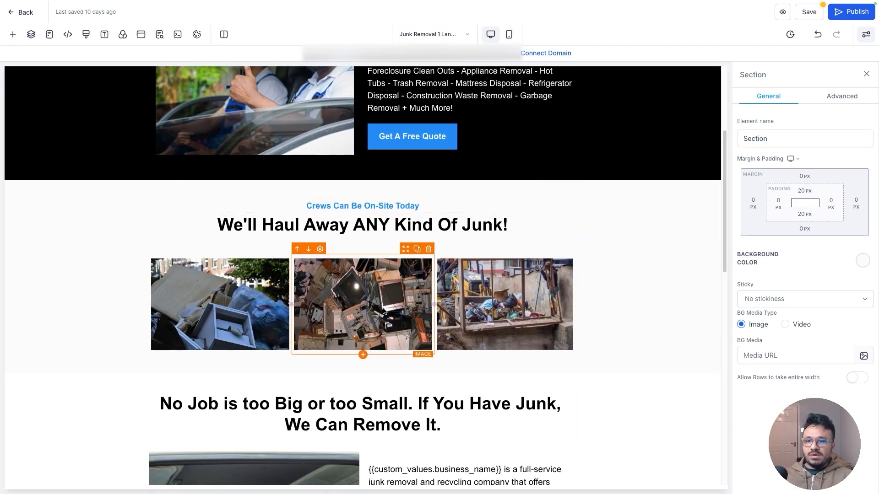
{"action": "scroll", "coordinate": [383, 311], "scroll_direction": "down", "scroll_amount": 13}
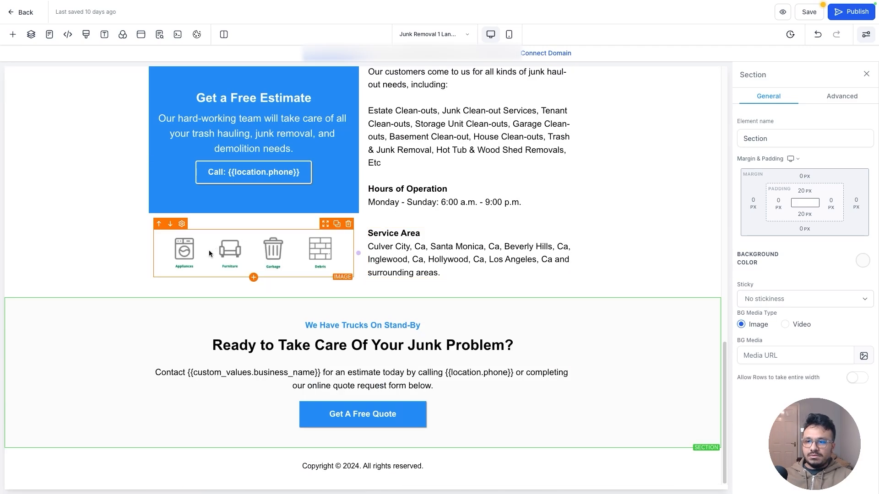
{"action": "left_click", "coordinate": [259, 246]}
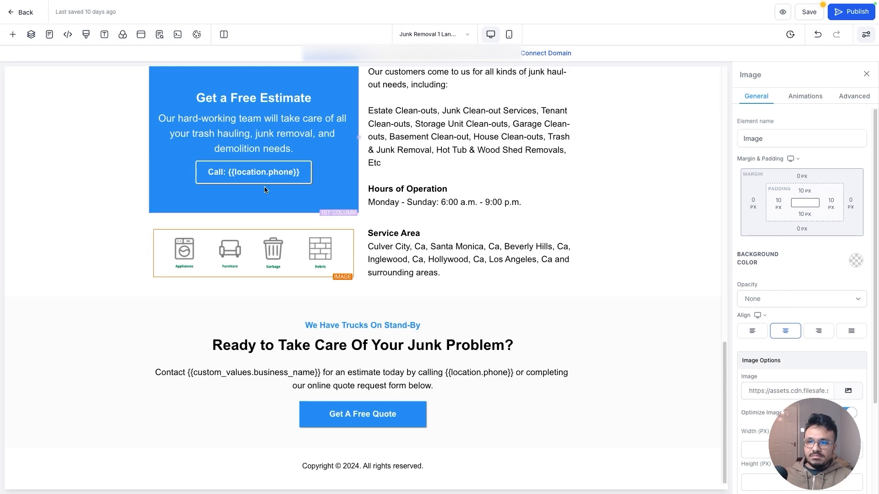
{"action": "scroll", "coordinate": [265, 185], "scroll_direction": "up", "scroll_amount": 5}
{"action": "scroll", "coordinate": [274, 204], "scroll_direction": "down", "scroll_amount": 5}
{"action": "scroll", "coordinate": [328, 281], "scroll_direction": "up", "scroll_amount": 9}
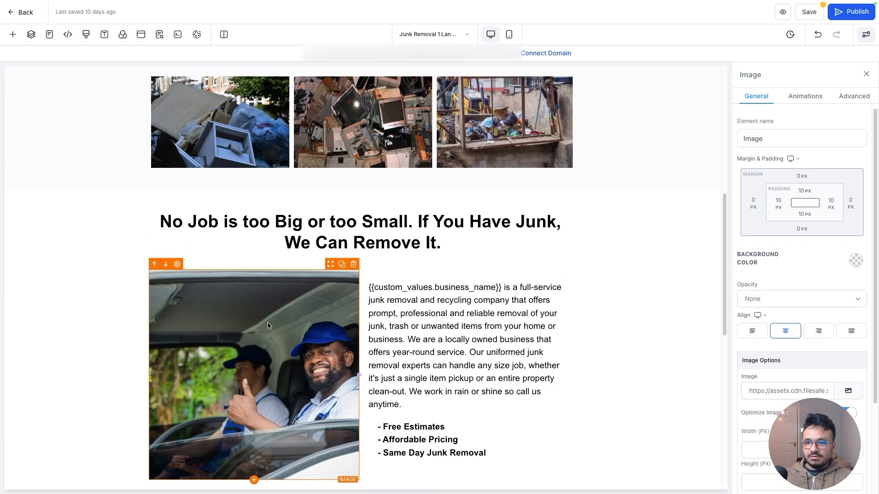
{"action": "left_click", "coordinate": [328, 283]}
{"action": "scroll", "coordinate": [381, 151], "scroll_direction": "up", "scroll_amount": 9}
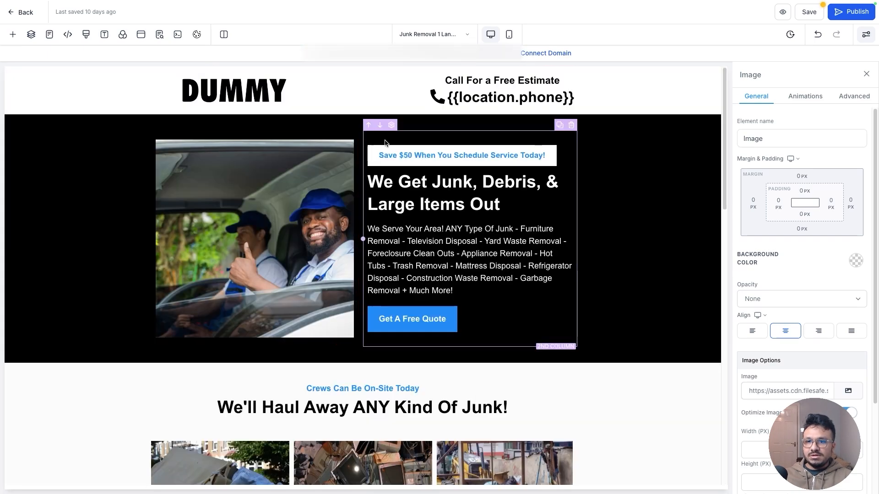
Look over the whole desktop page once more, down to the copyright line and back to the header.
{"action": "scroll", "coordinate": [386, 144], "scroll_direction": "down", "scroll_amount": 13}
{"action": "scroll", "coordinate": [386, 144], "scroll_direction": "down", "scroll_amount": 5}
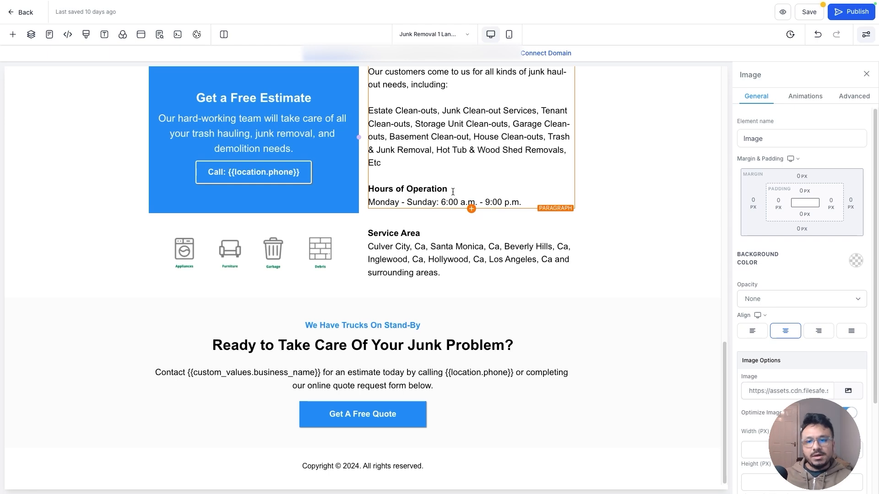
{"action": "scroll", "coordinate": [327, 336], "scroll_direction": "up", "scroll_amount": 10}
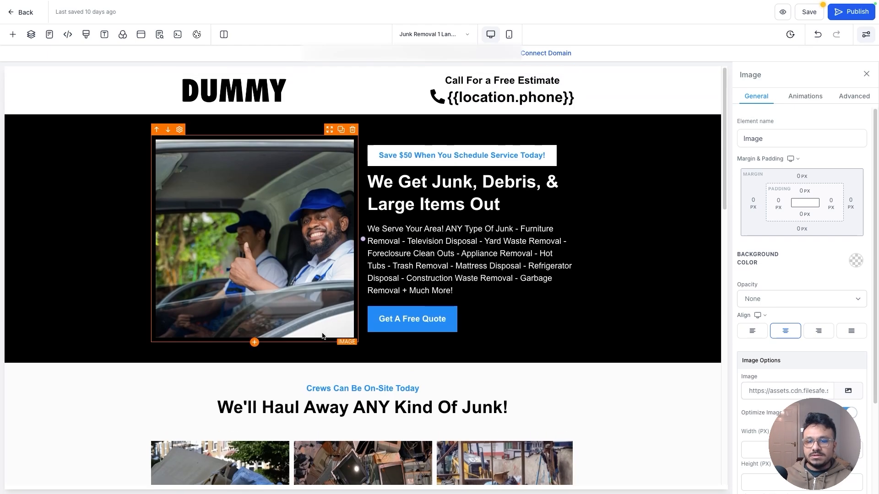